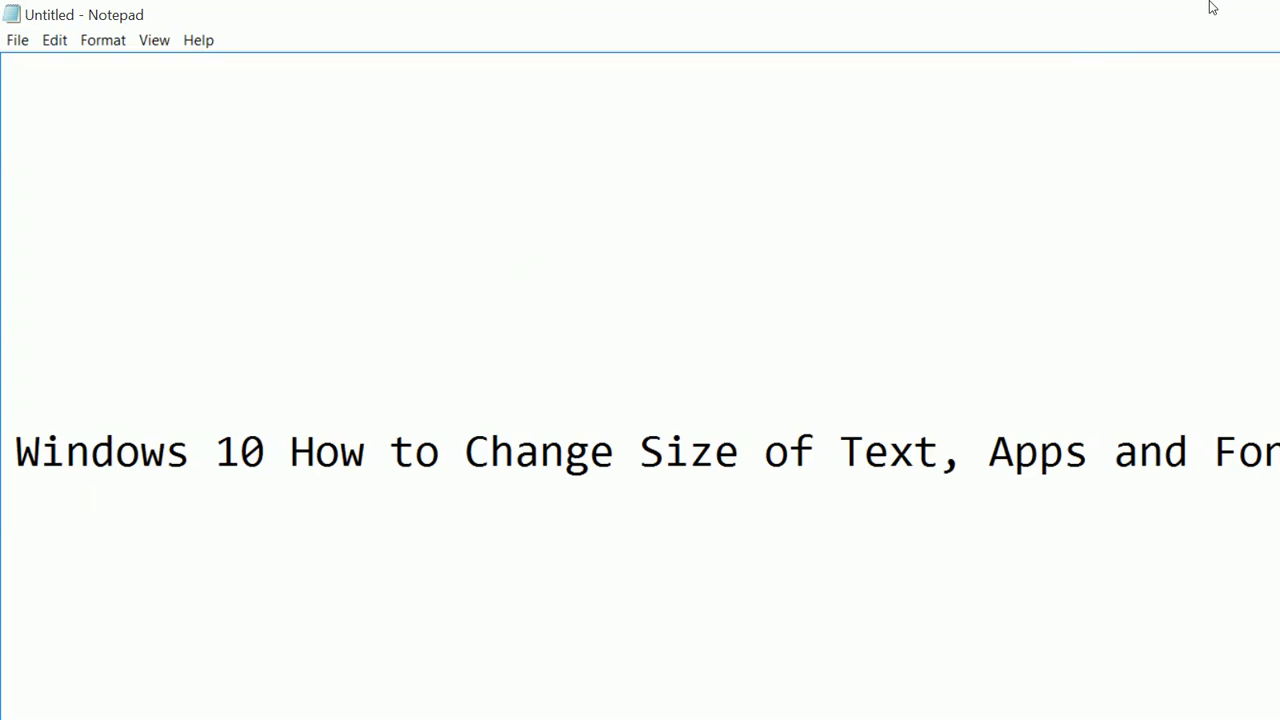
Clear the Notepad window from the desktop and open the desktop's Display settings.
left_click(1172, 17)
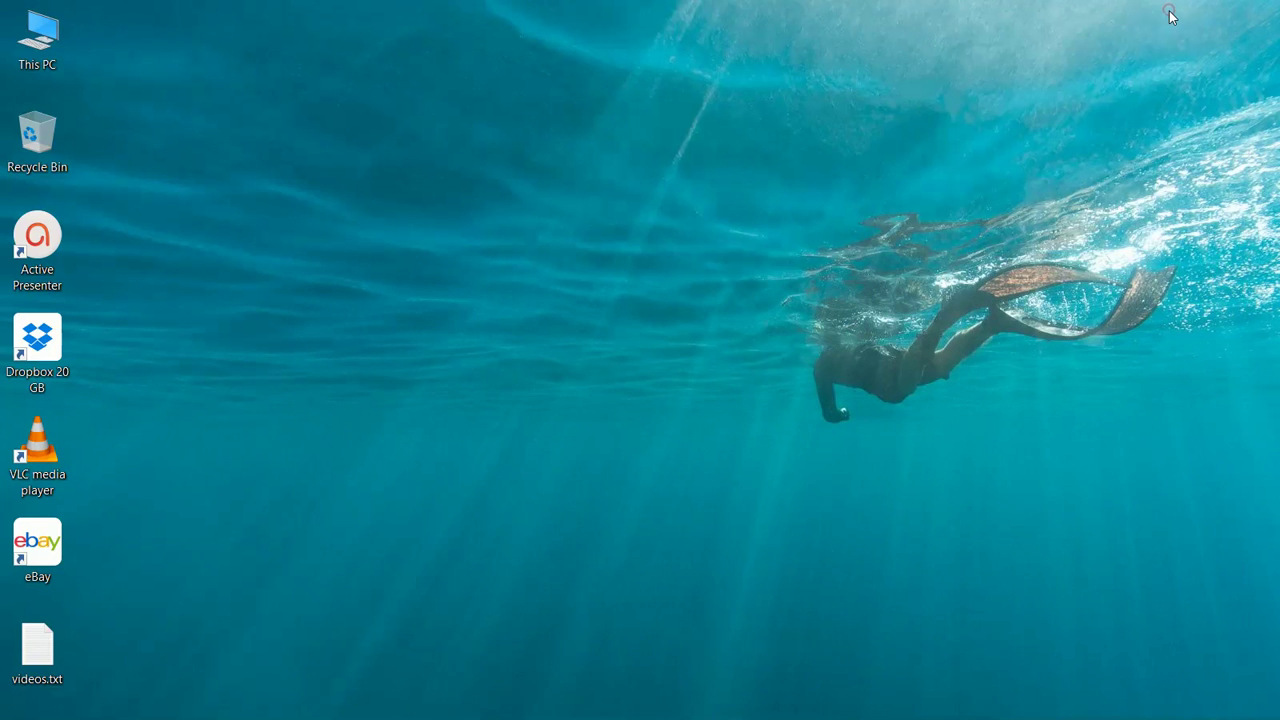
right_click(396, 264)
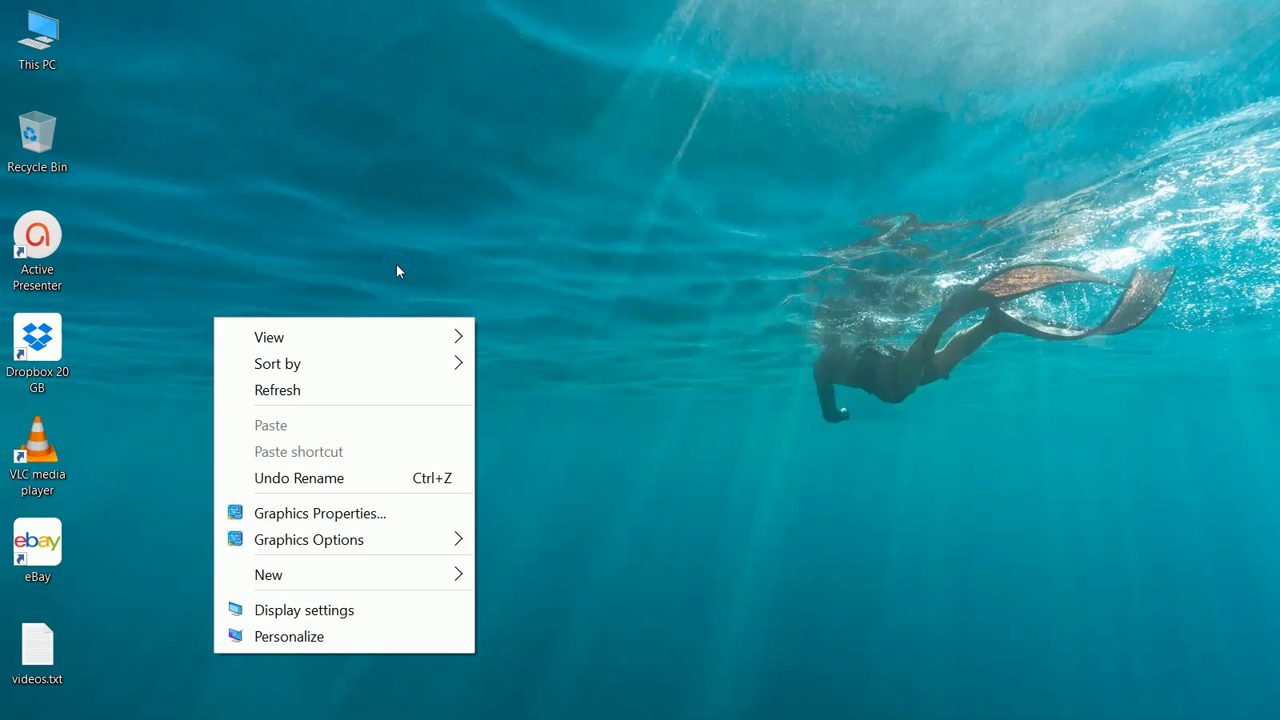
key("Up")
key("Up")
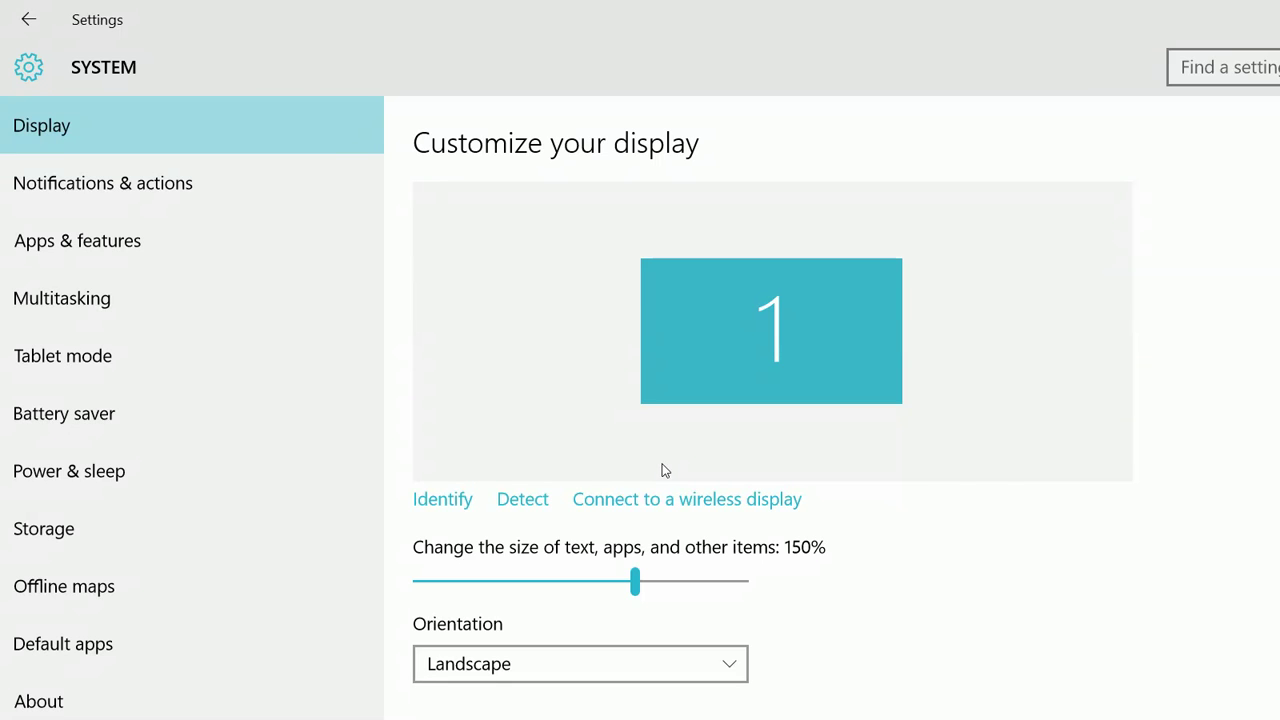
Set the size of text, apps and other items to 125% (Recommended), apply it, and postpone signing out.
scroll(500, 495, "down", 2)
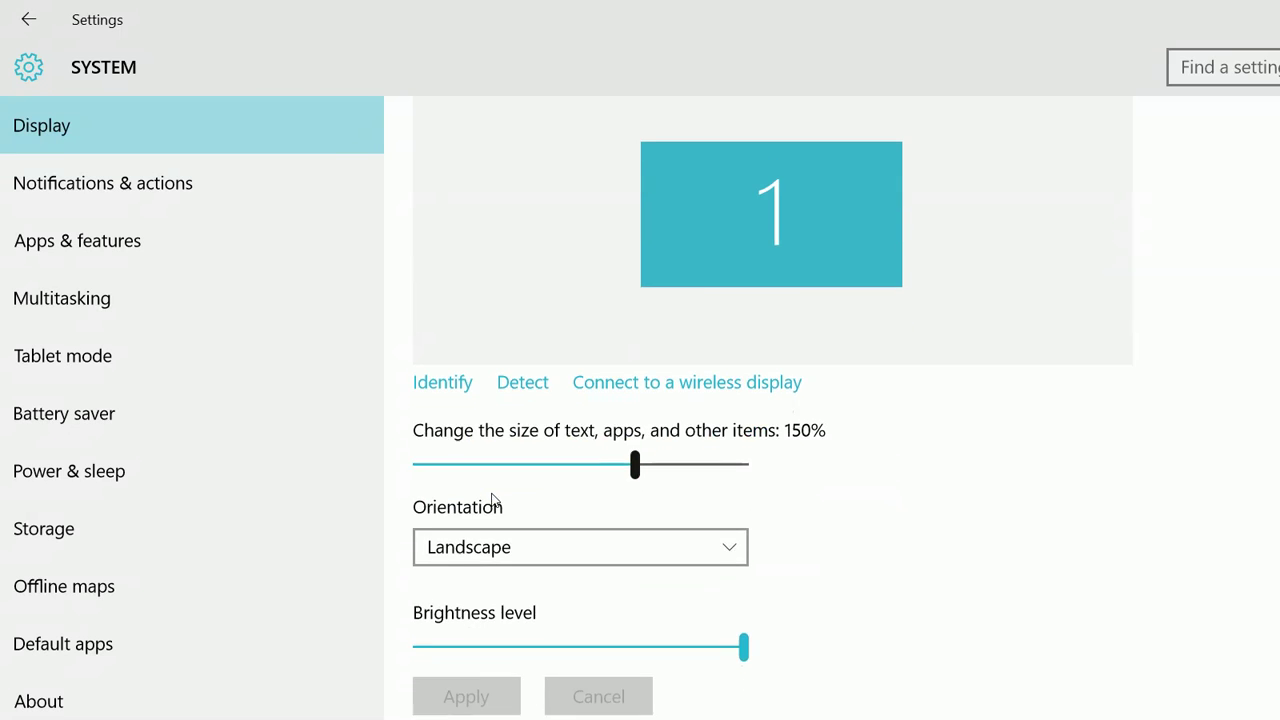
left_click_drag(635, 442, 621, 442)
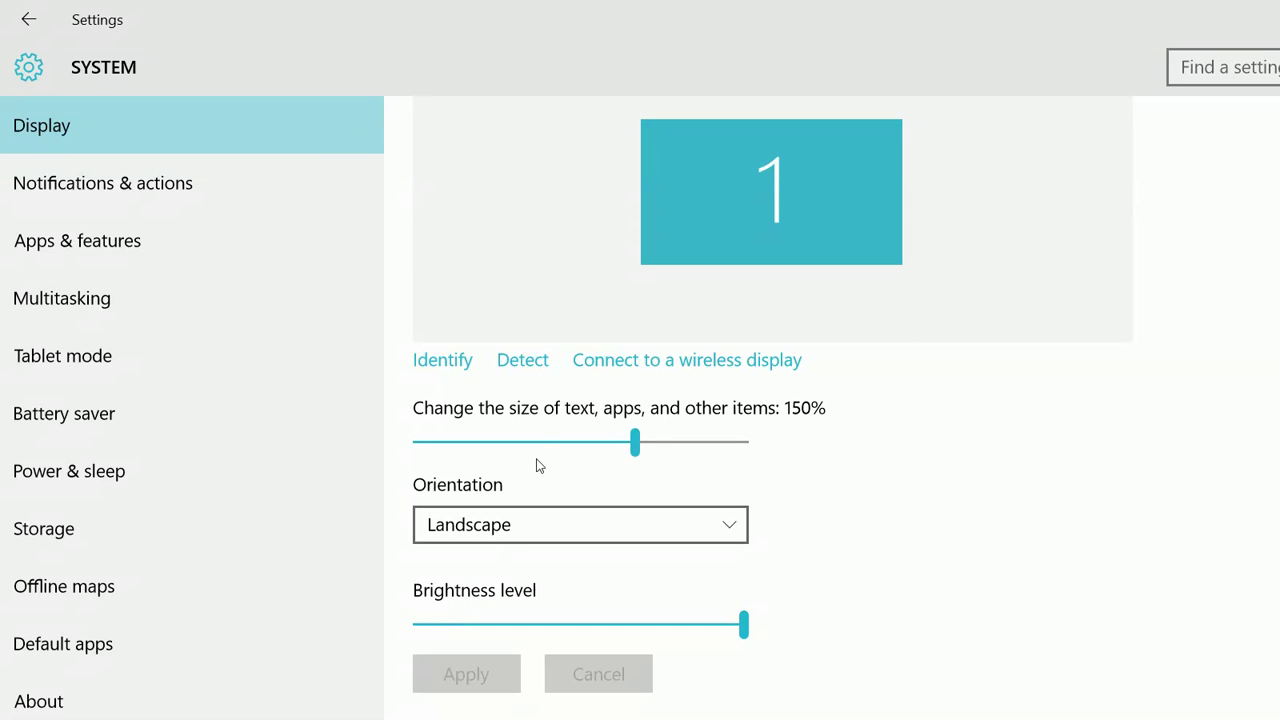
key("Left")
key("Left")
key("Left")
key("Left")
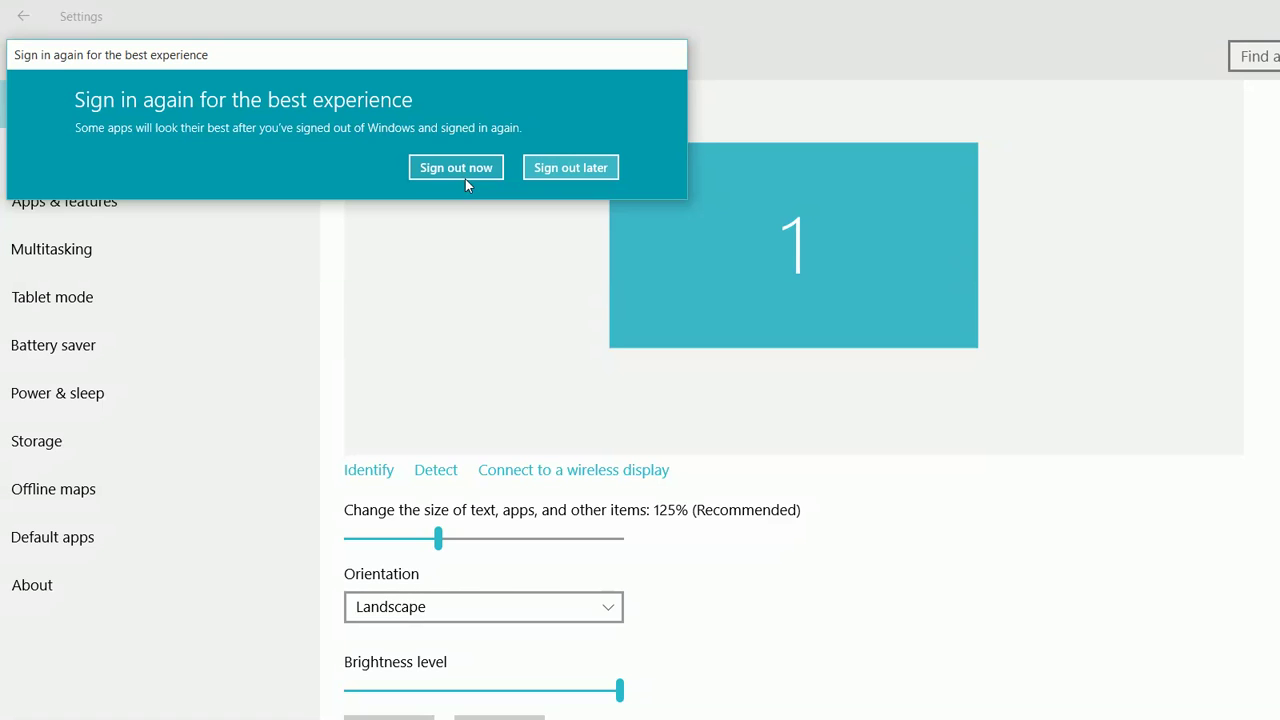
left_click(569, 166)
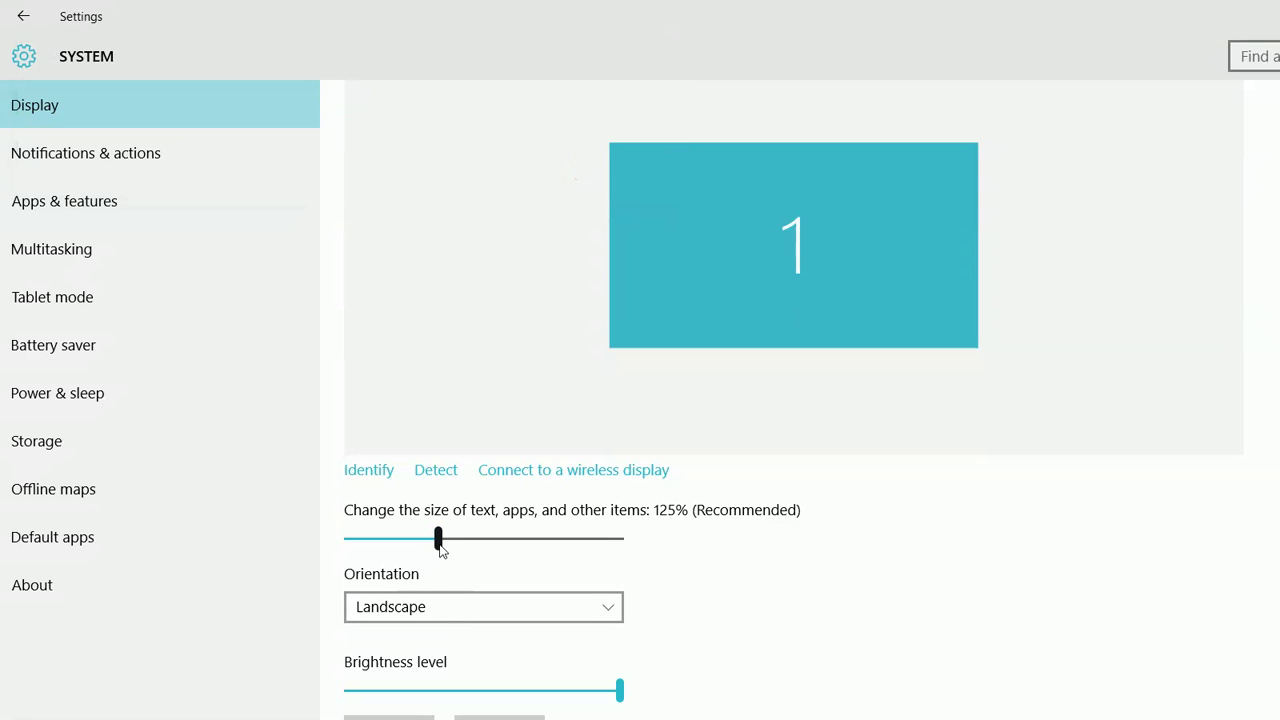
Set the size of text, apps and other items to 175%, apply it, and postpone signing out.
left_click_drag(440, 545, 569, 543)
left_click(531, 541)
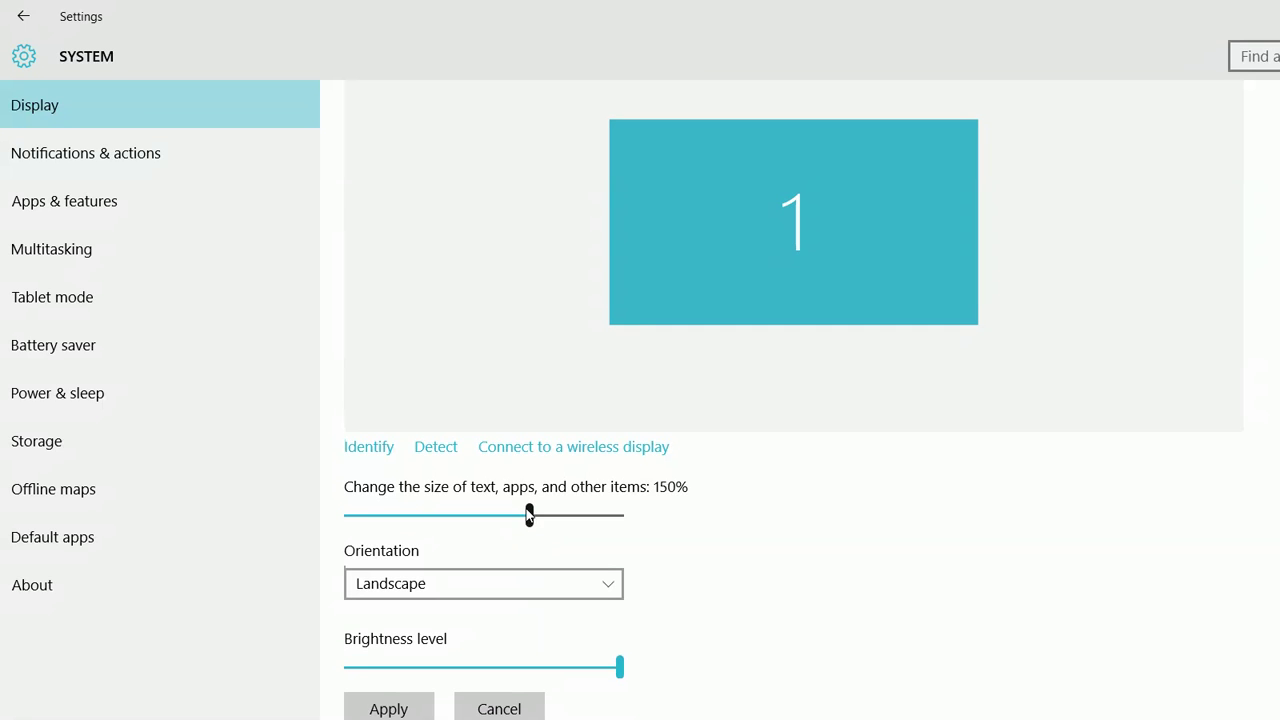
left_click(531, 515)
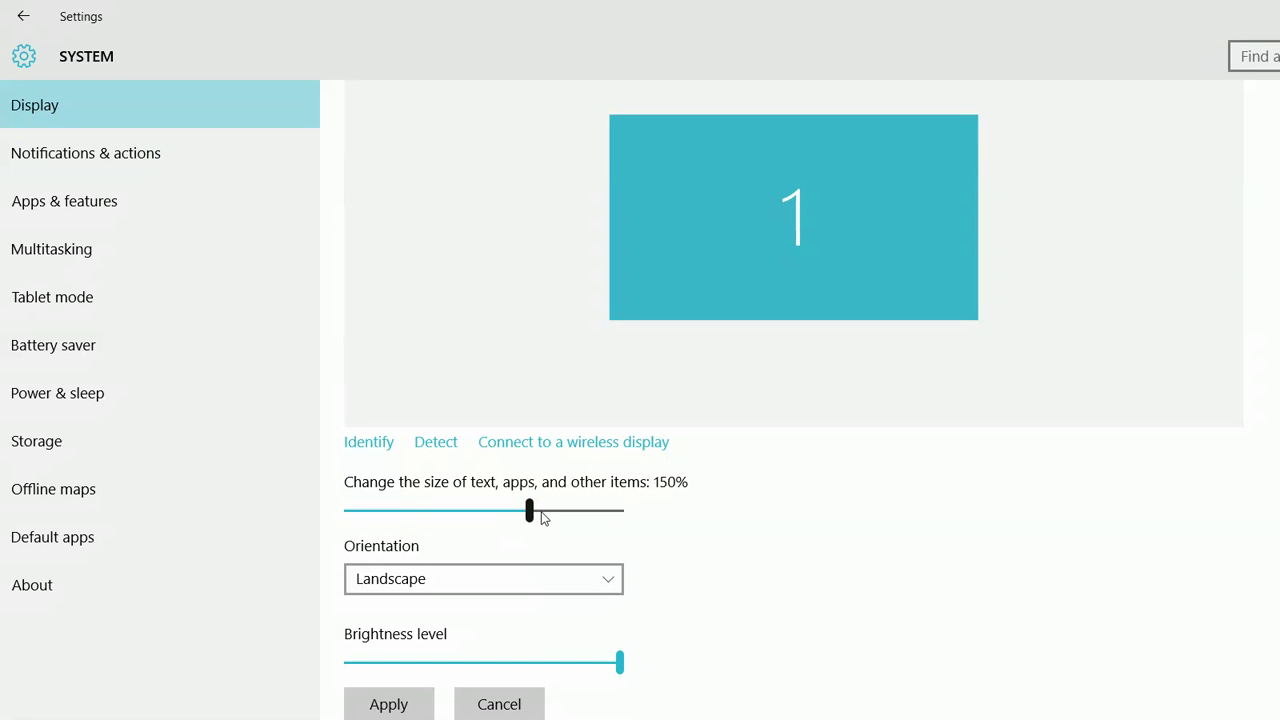
left_click(583, 514)
left_click(405, 703)
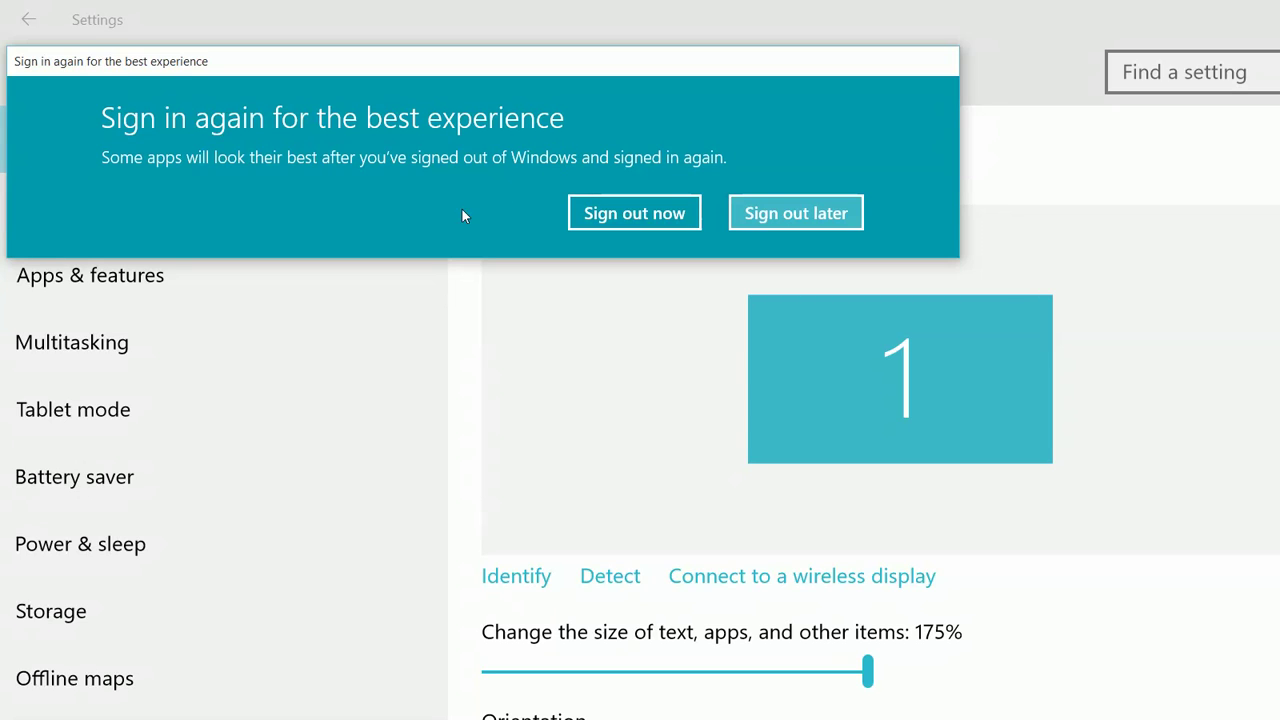
left_click(545, 153)
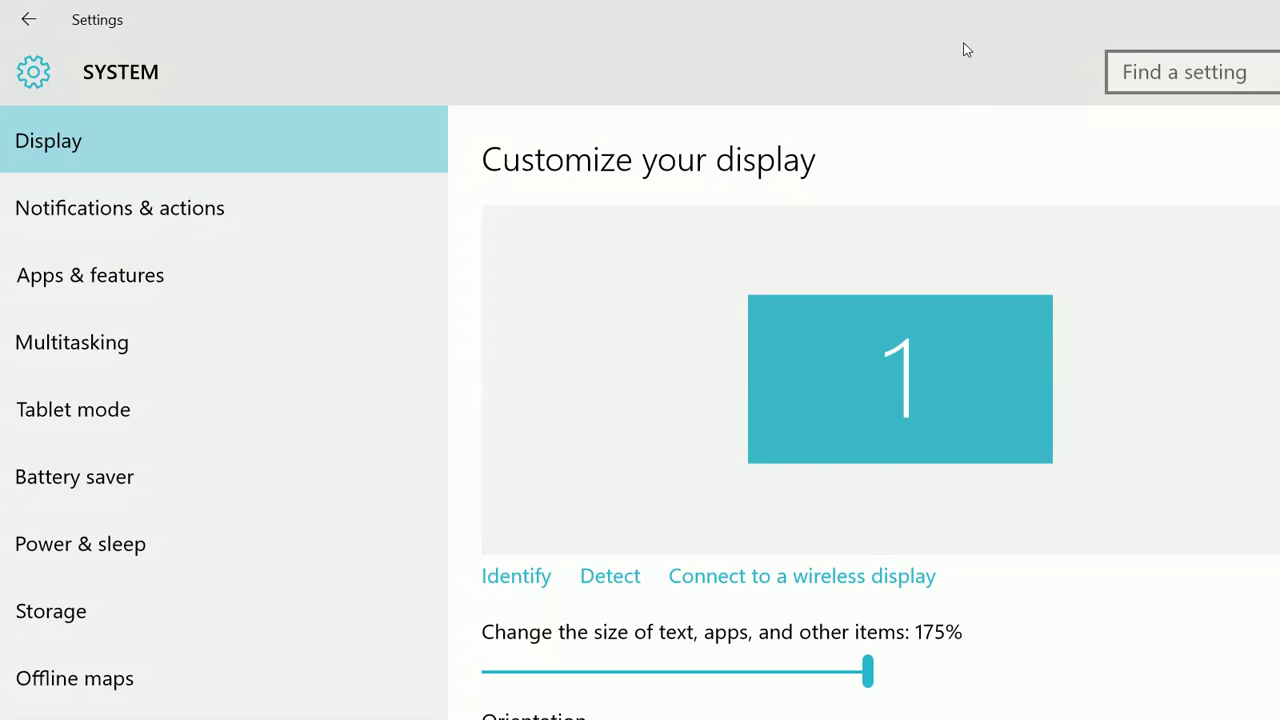
Go from the network settings to the adapter options and open the Wi-Fi connection's status to inspect text size there.
left_click(998, 6)
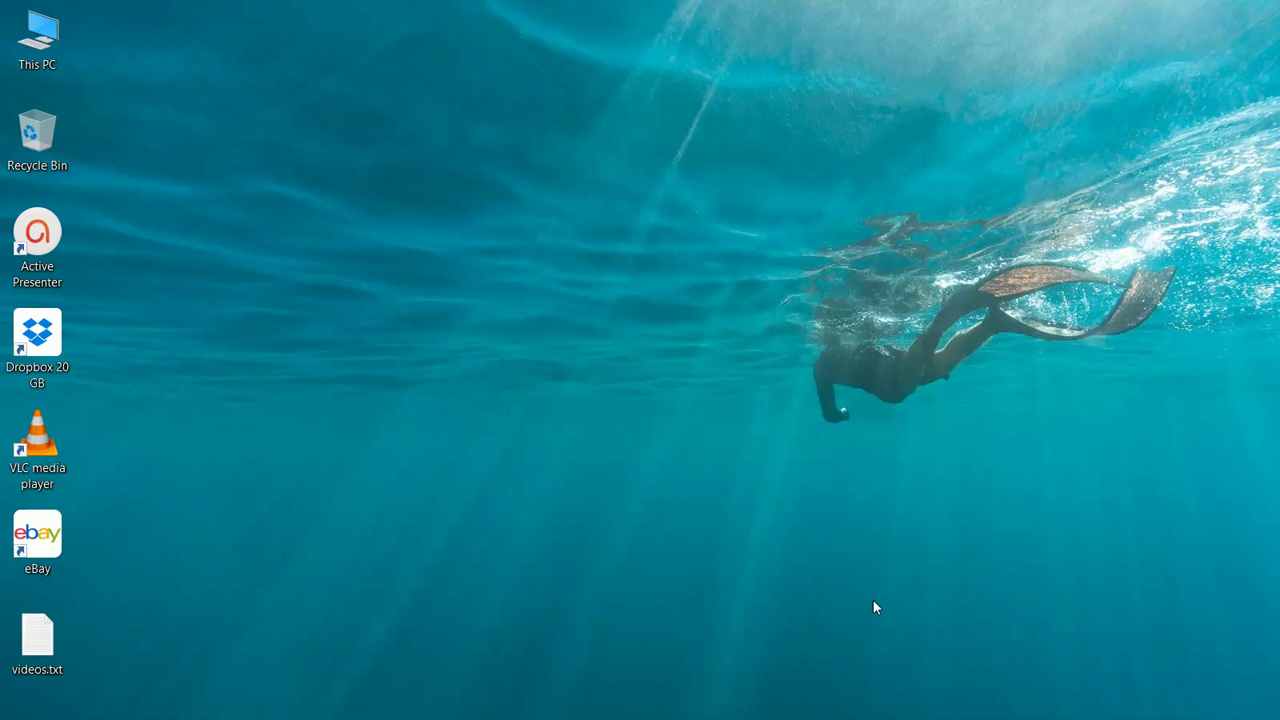
left_click(873, 600)
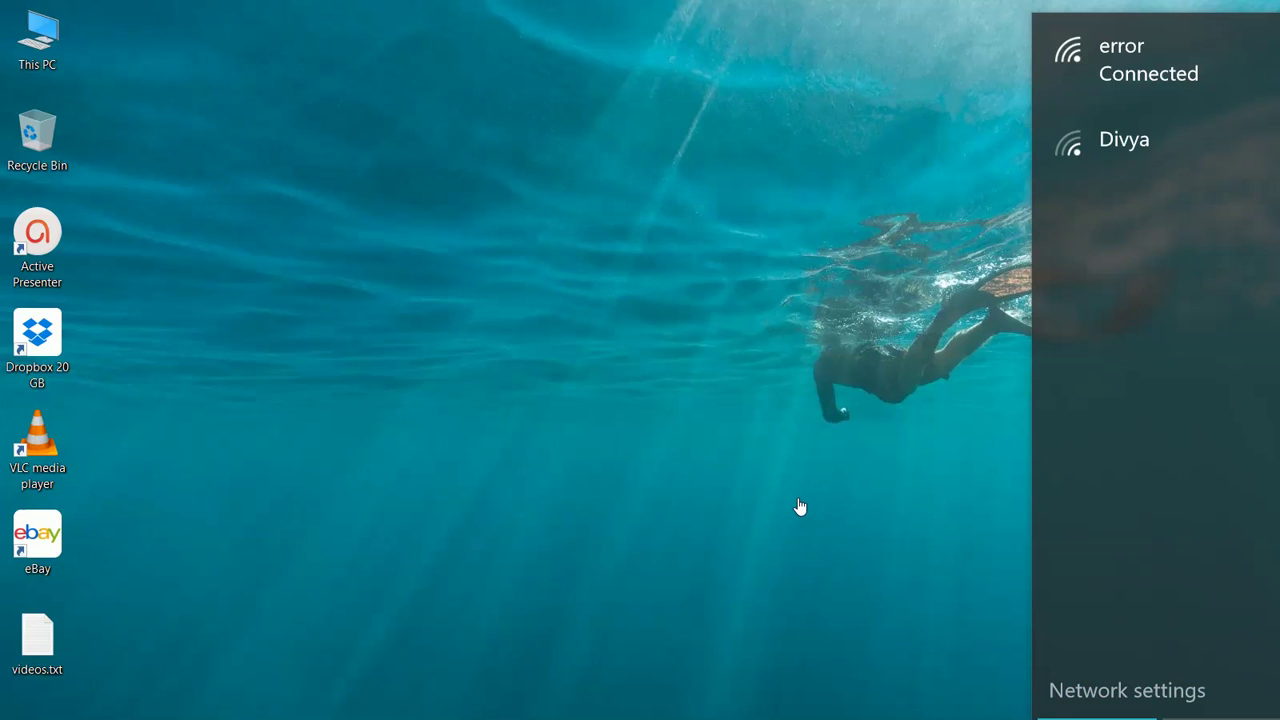
left_click(828, 489)
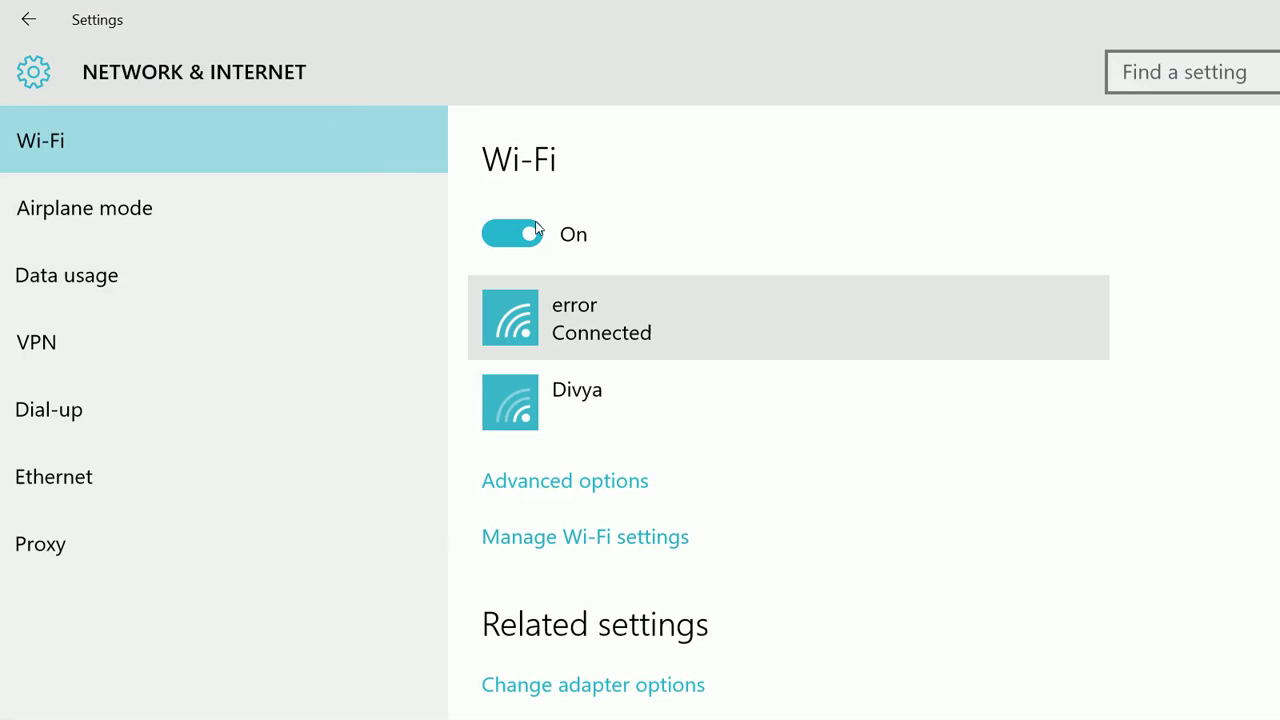
left_click(434, 495)
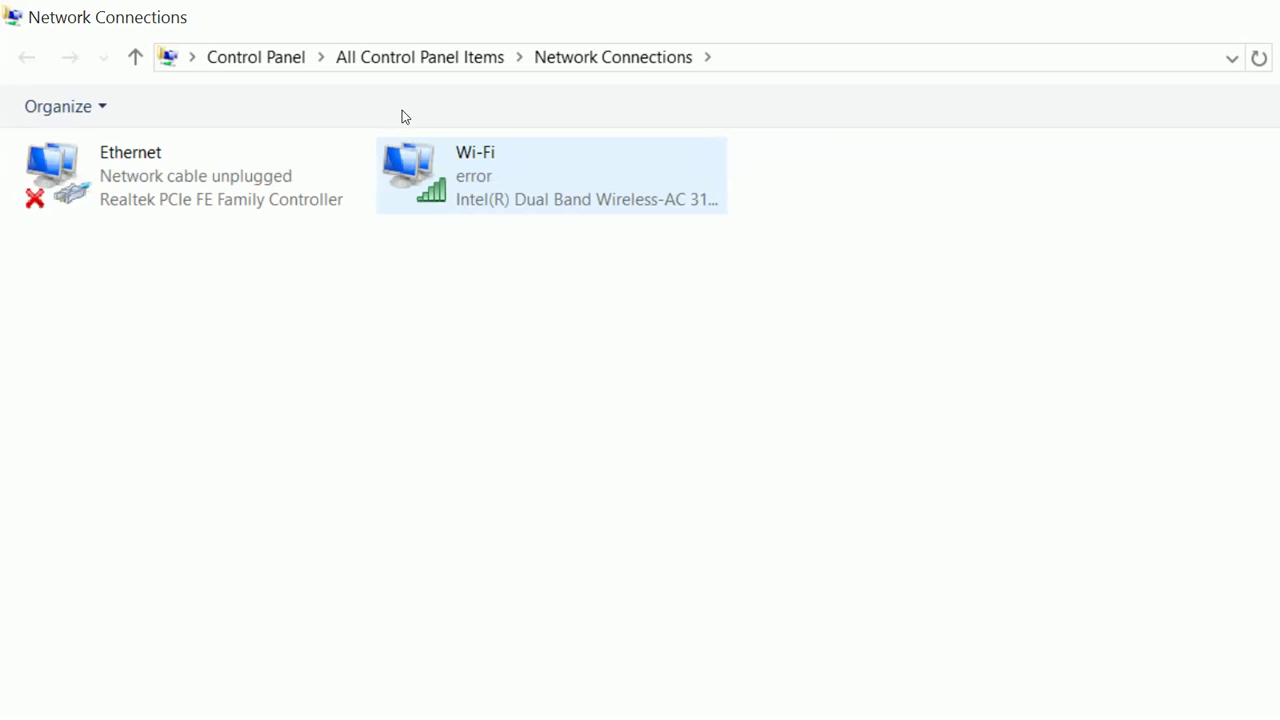
left_click(374, 129)
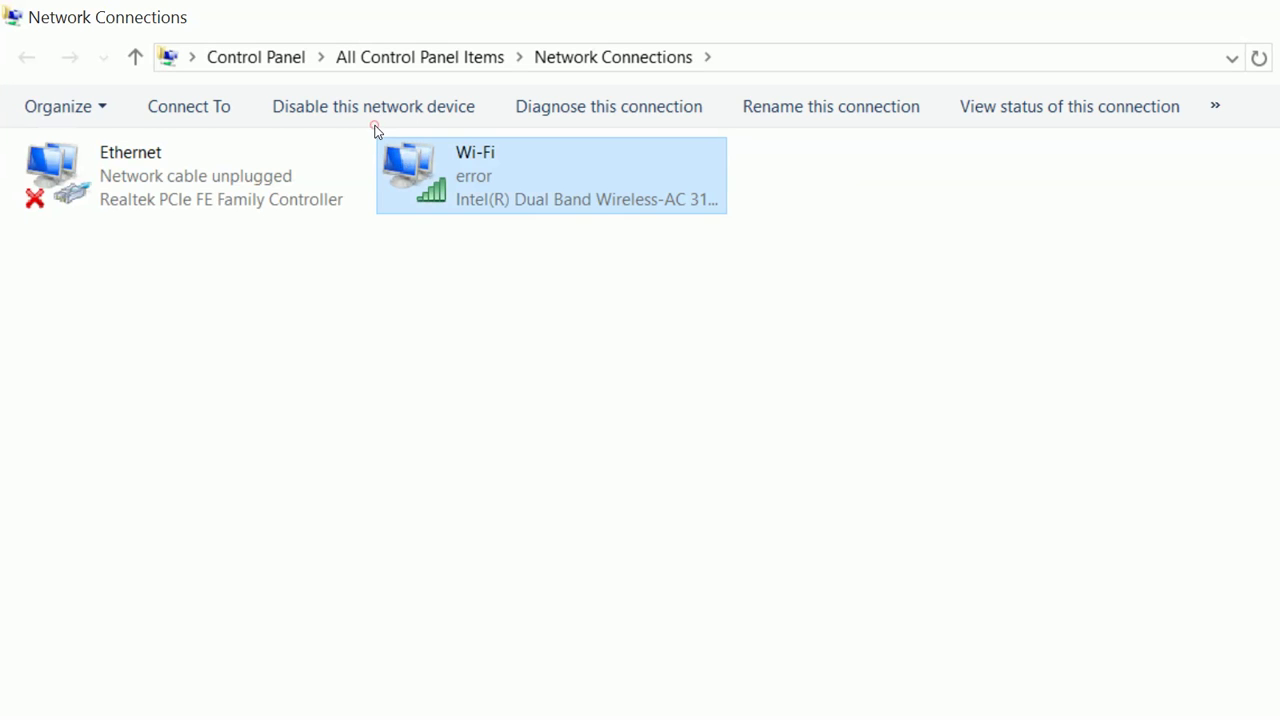
left_click(729, 69)
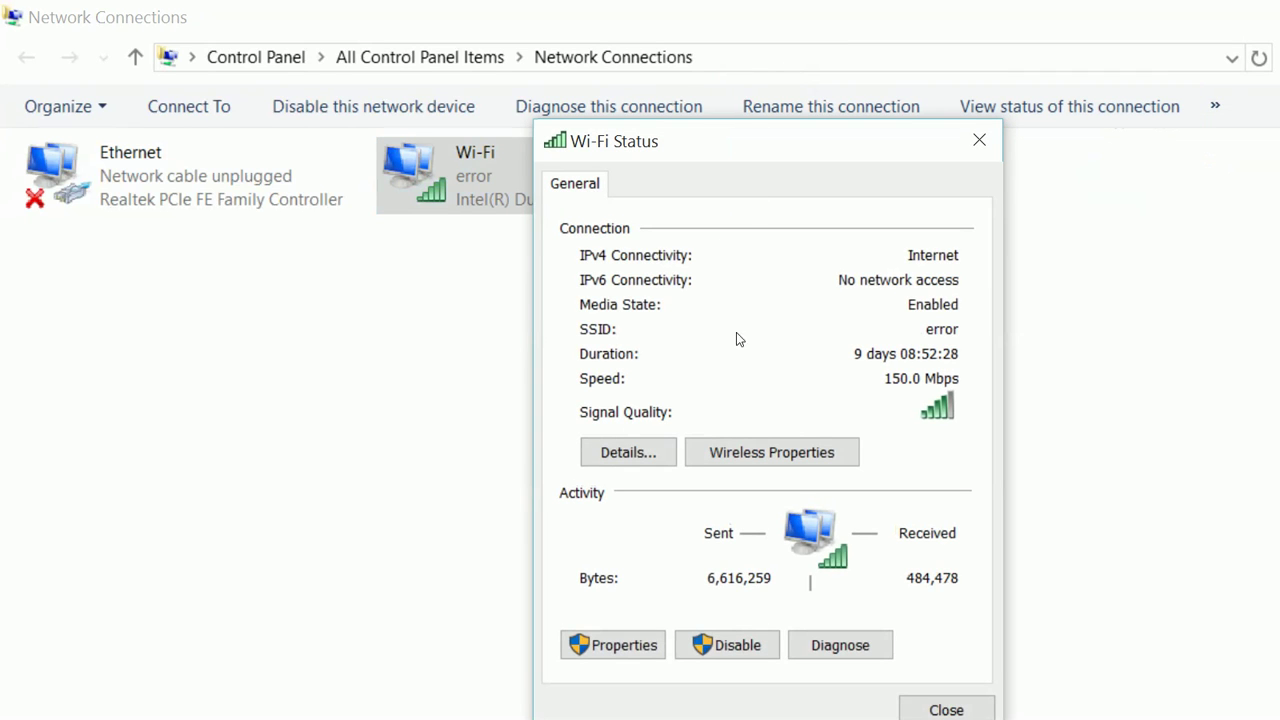
Clear the Network Connections and Settings windows from the desktop.
left_click(979, 9)
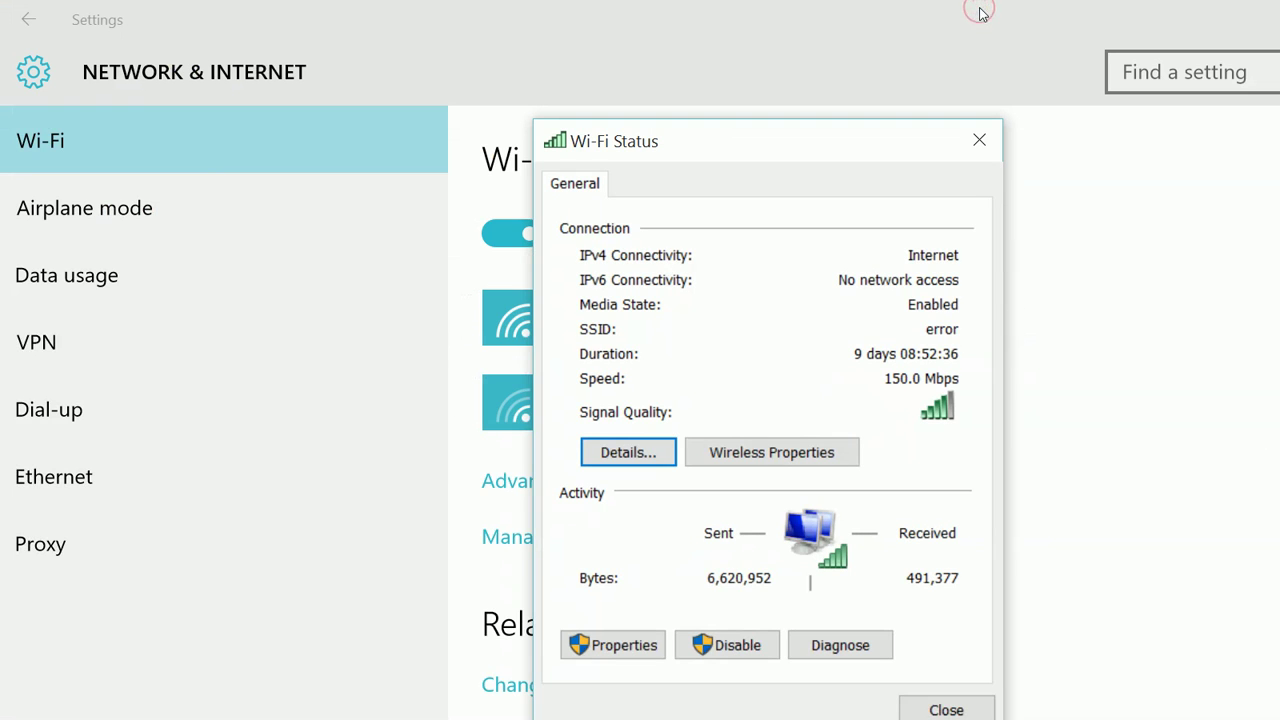
left_click(998, 18)
left_click(998, 18)
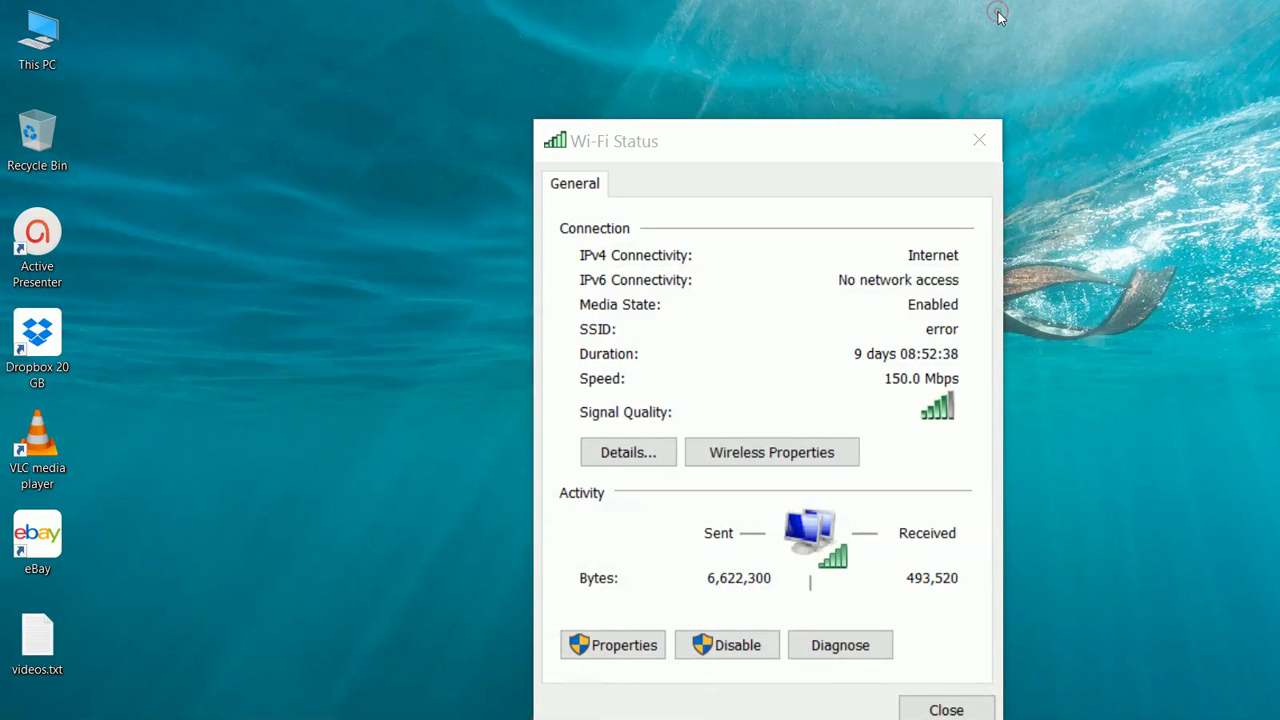
Reopen the Display settings, set the size of text and apps to 125% (Recommended), apply it, and postpone signing out.
right_click(856, 262)
left_click(718, 510)
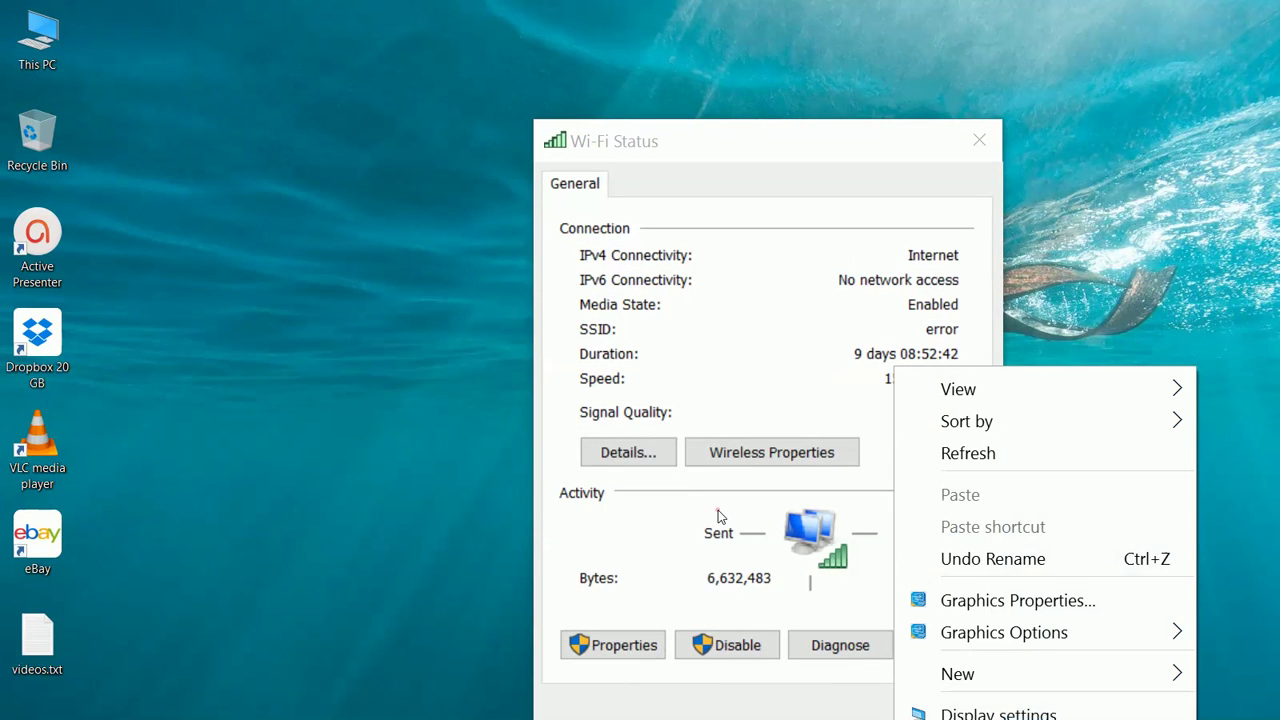
key("d")
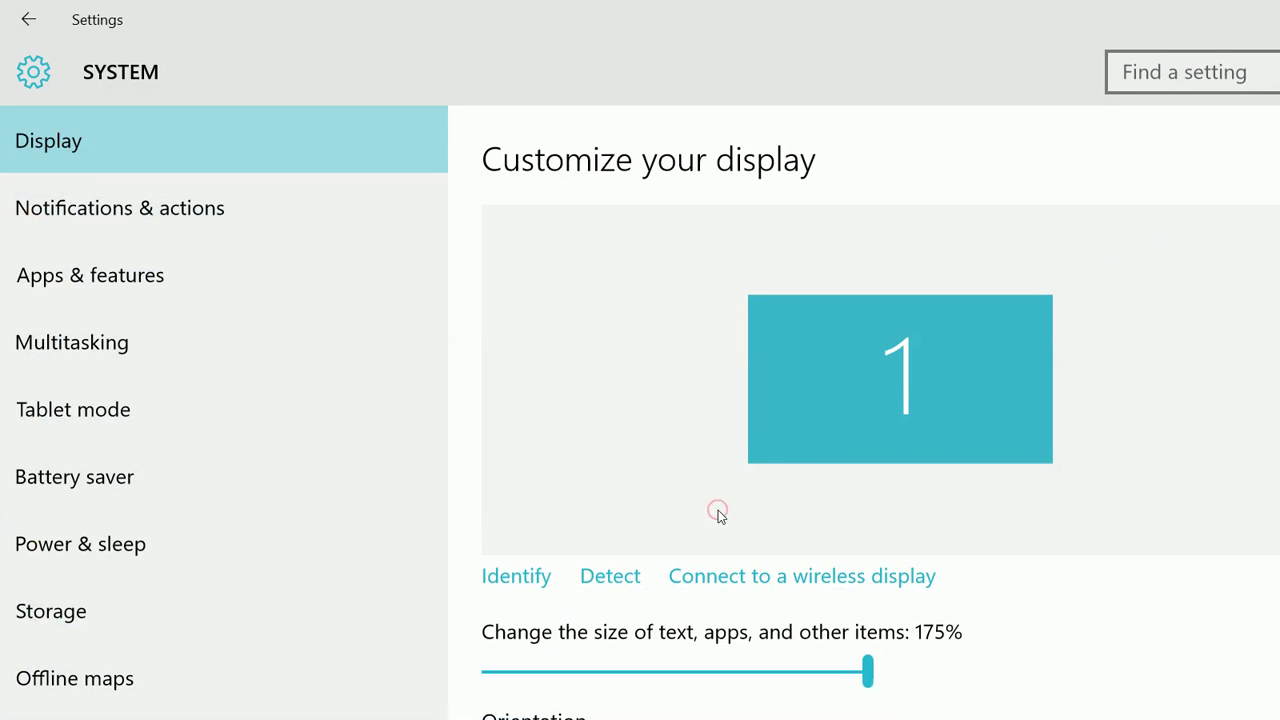
left_click(461, 475)
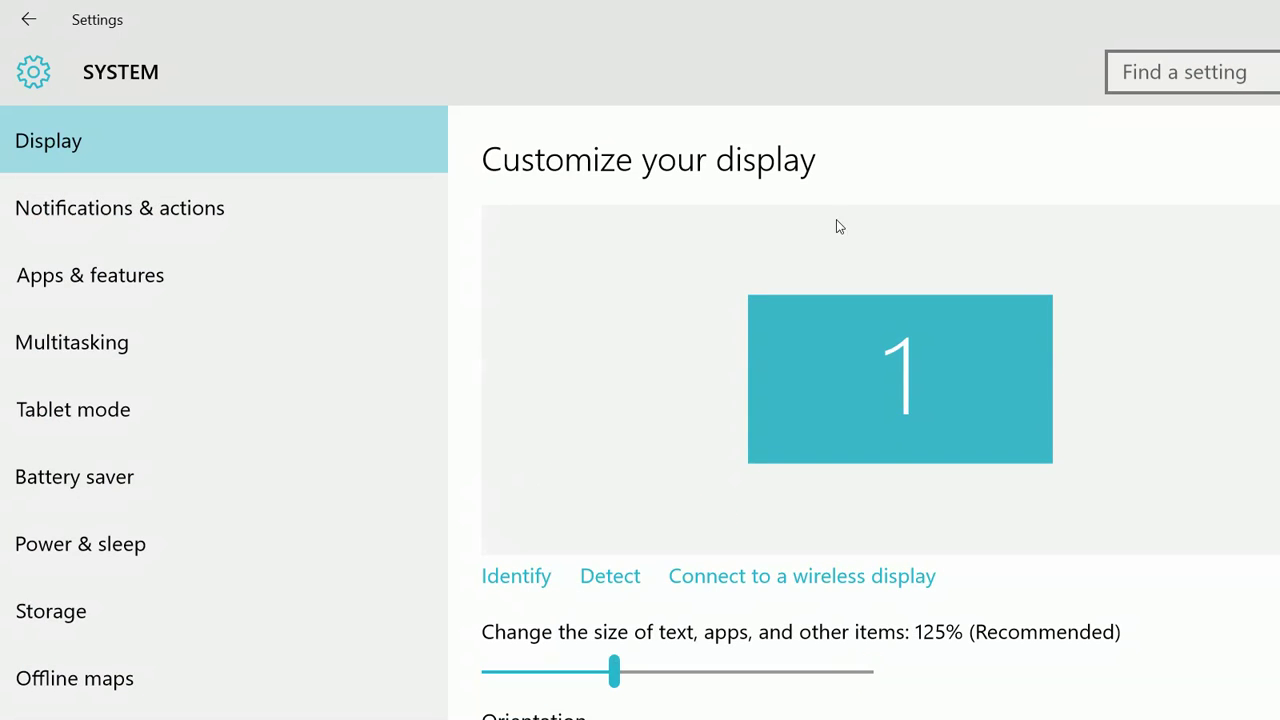
scroll(1094, 231, "down", 3)
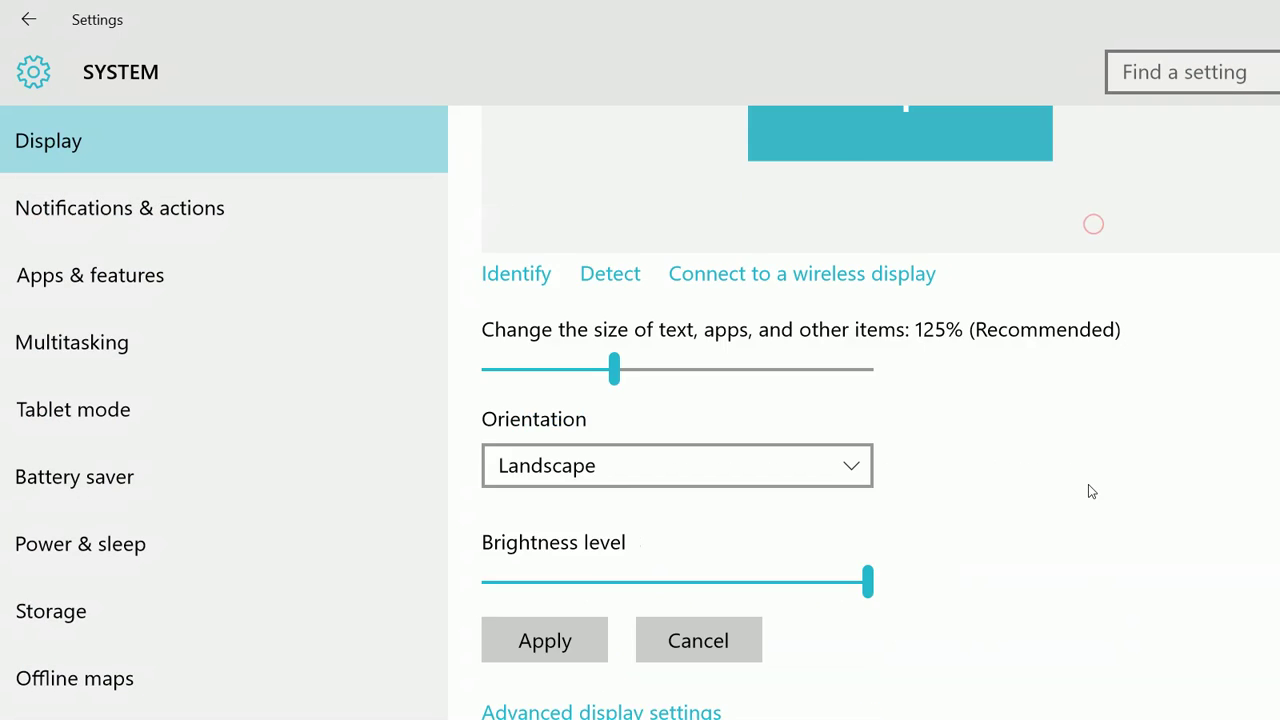
key("Return")
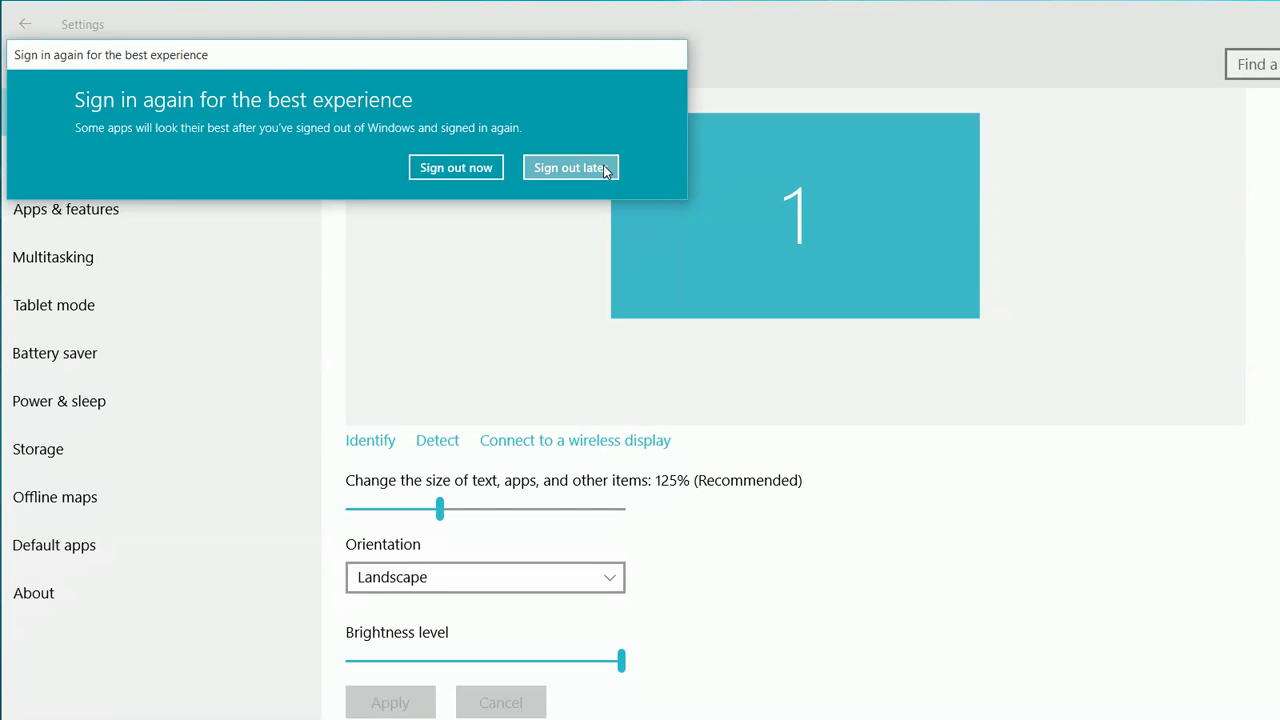
left_click(598, 167)
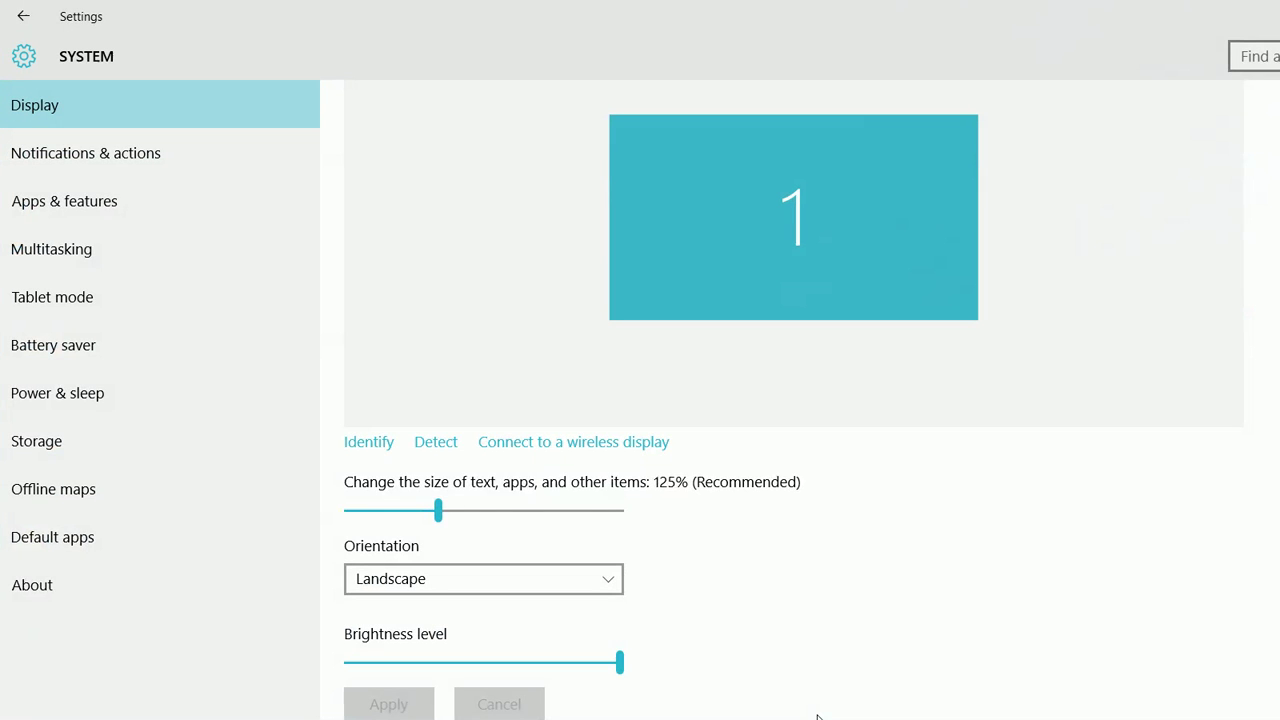
Return to the desktop, reopen the Display settings, and apply a size of 150% for text, apps and other items.
mouse_move(817, 717)
left_click(826, 688)
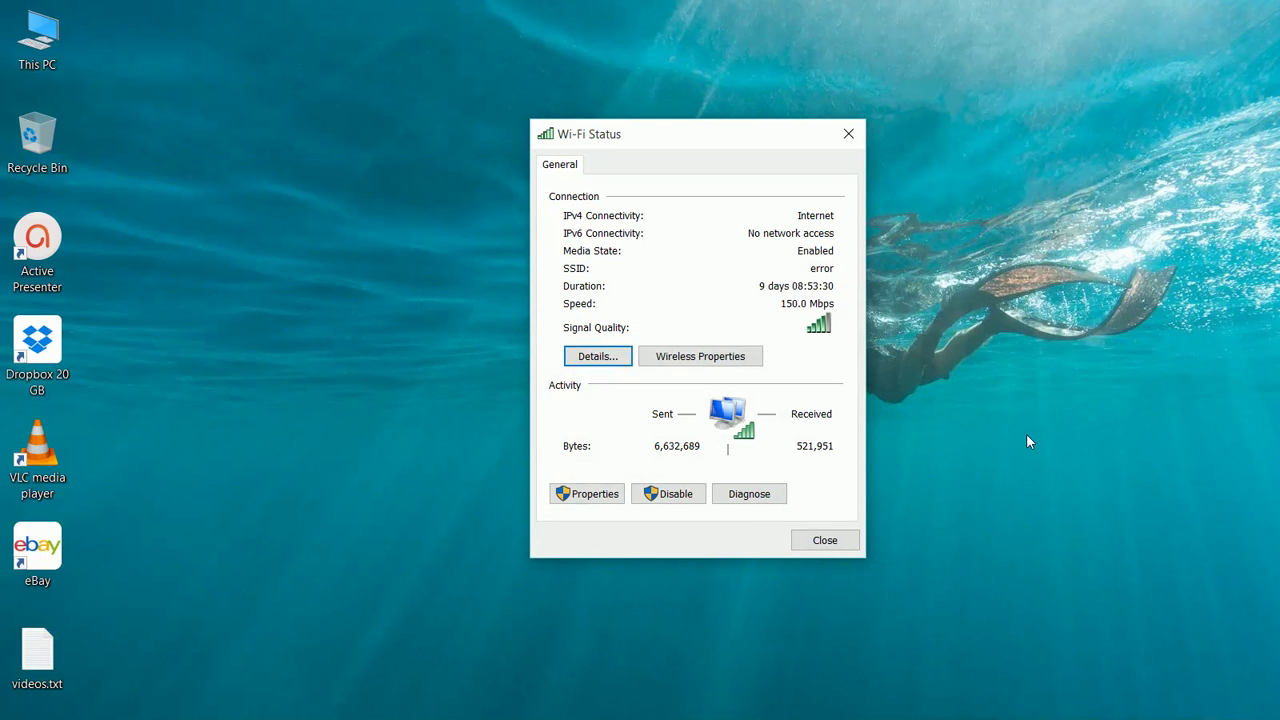
right_click(1026, 441)
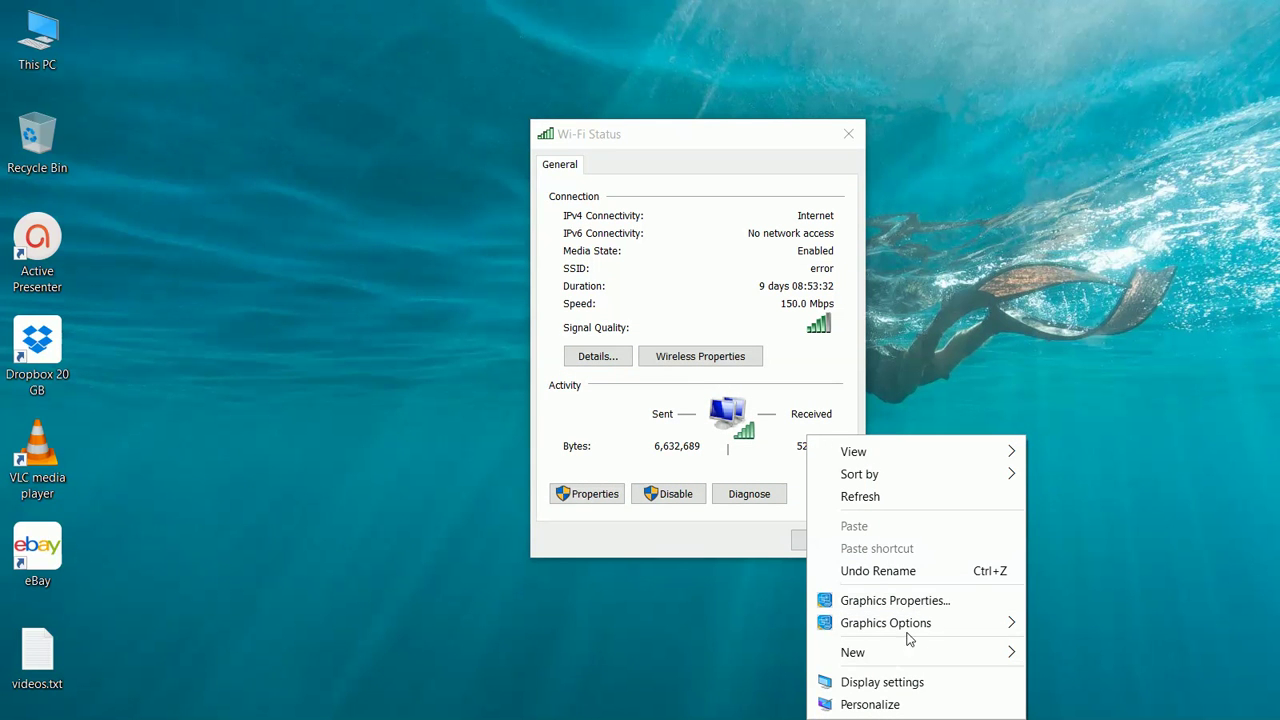
left_click(892, 683)
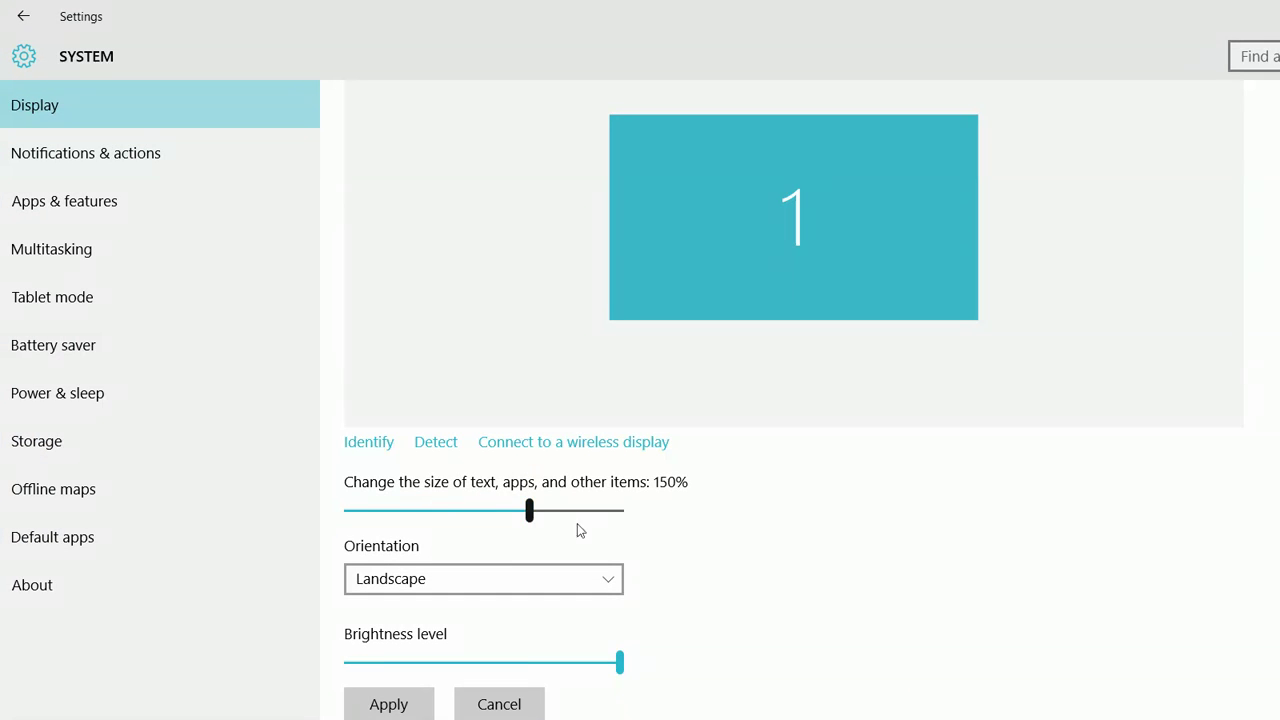
left_click(388, 704)
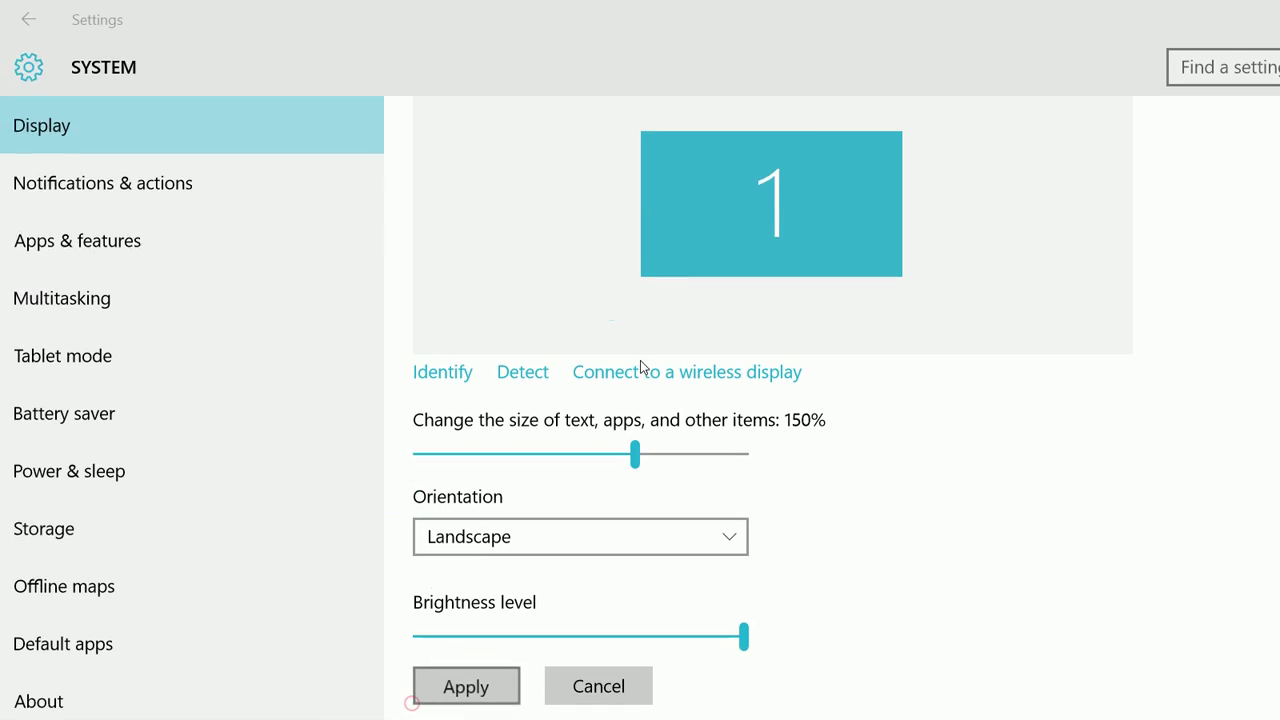